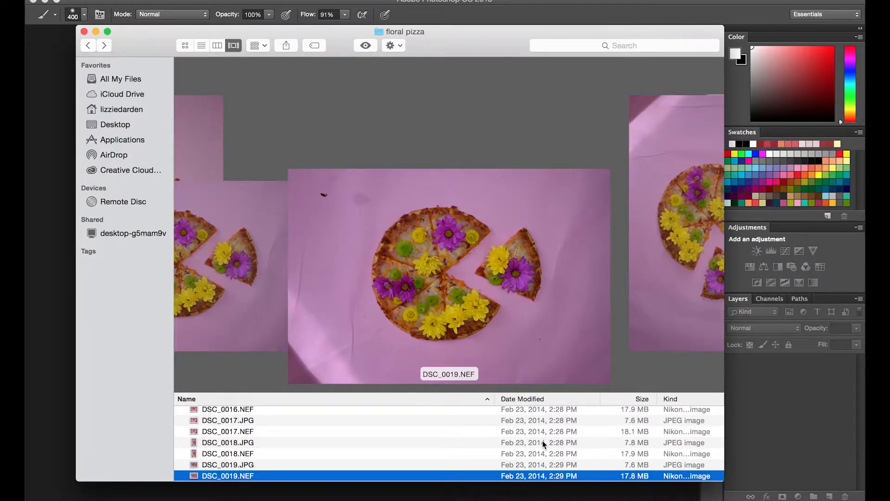
Browse the pizza photos in the floral pizza folder from DSC_0019.NEF through DSC_0024.NEF.
key(Down)
key(Down)
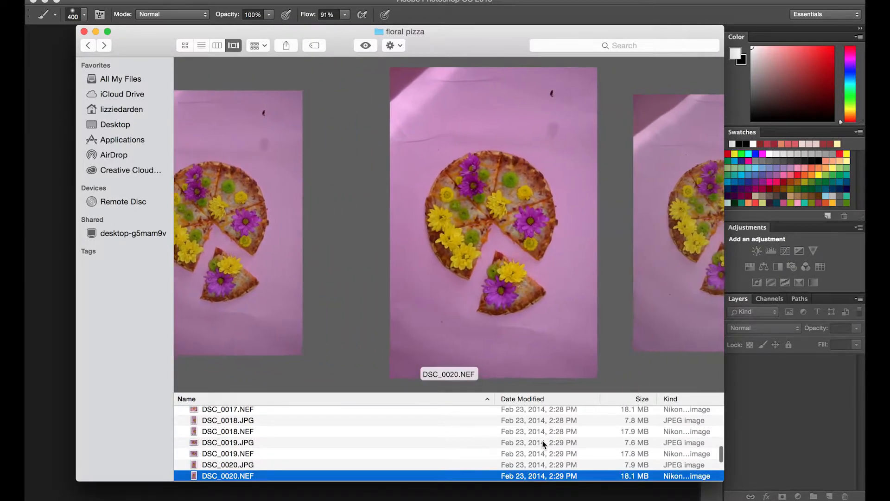
key(Down)
key(Down)
key(Down)
key(Down)
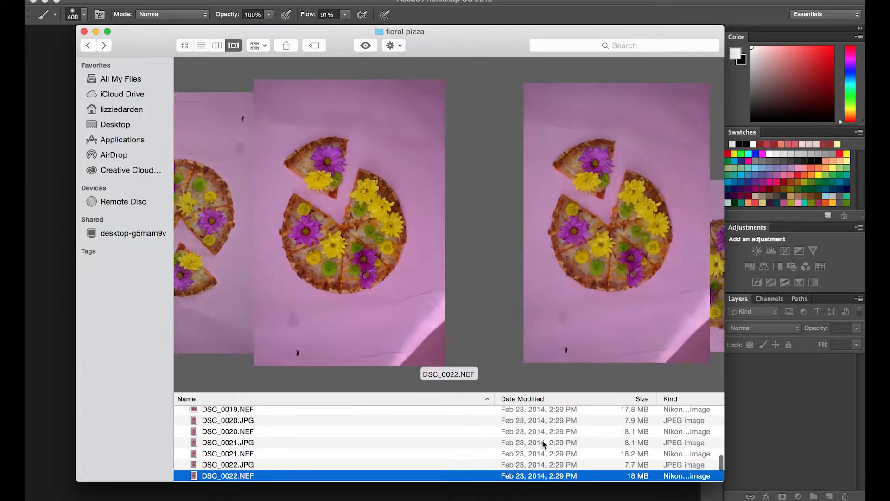
key(Down)
key(Down)
key(Down)
key(Down)
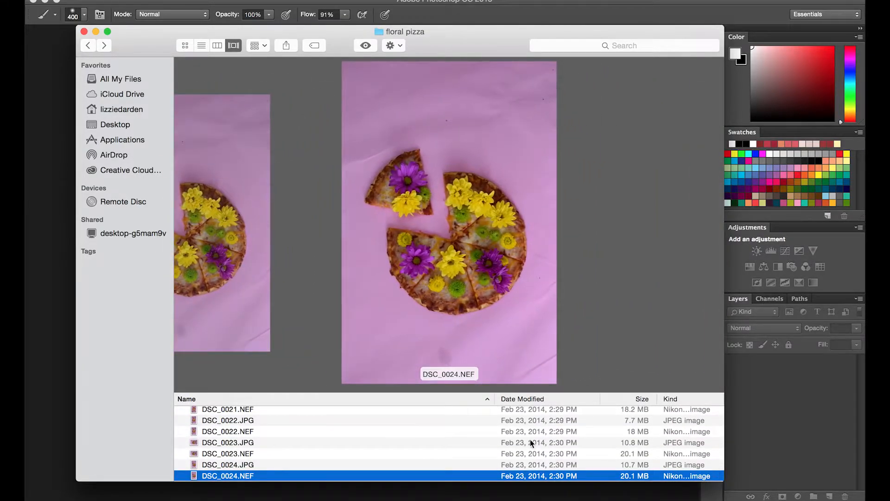
Compare the JPG and NEF versions of DSC_0024, and open DSC_0024.NEF in Camera Raw.
click(311, 465)
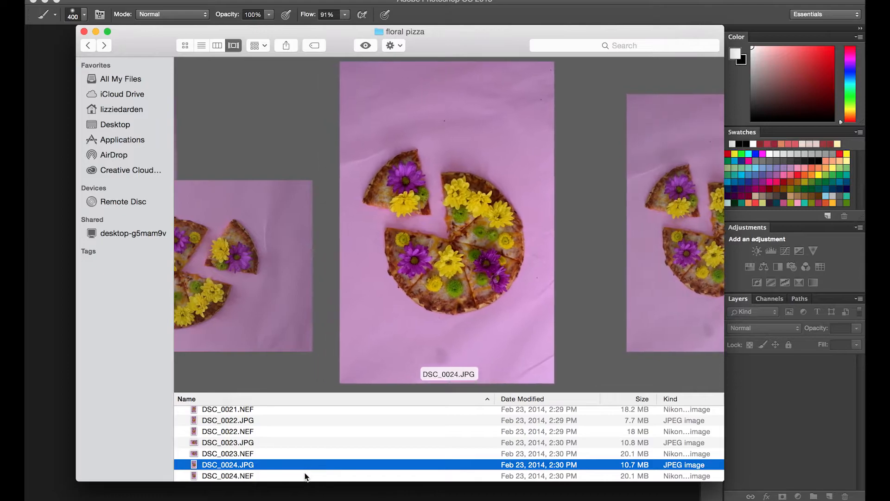
click(305, 473)
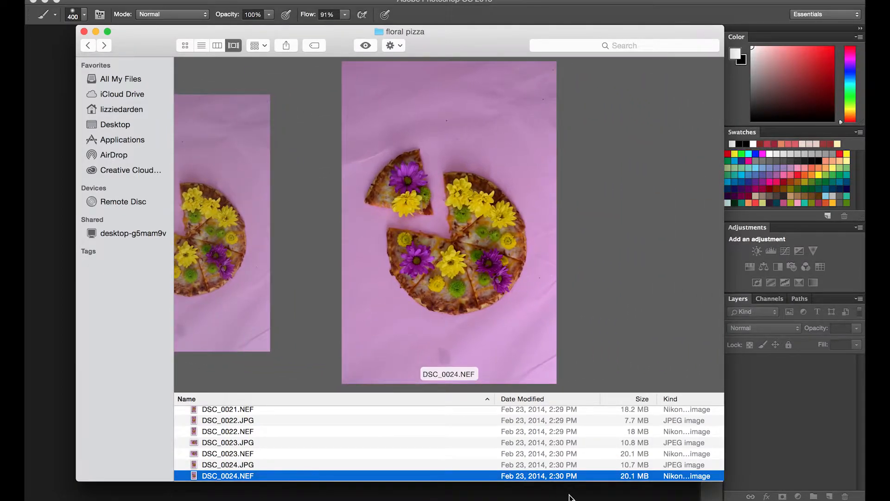
click(644, 465)
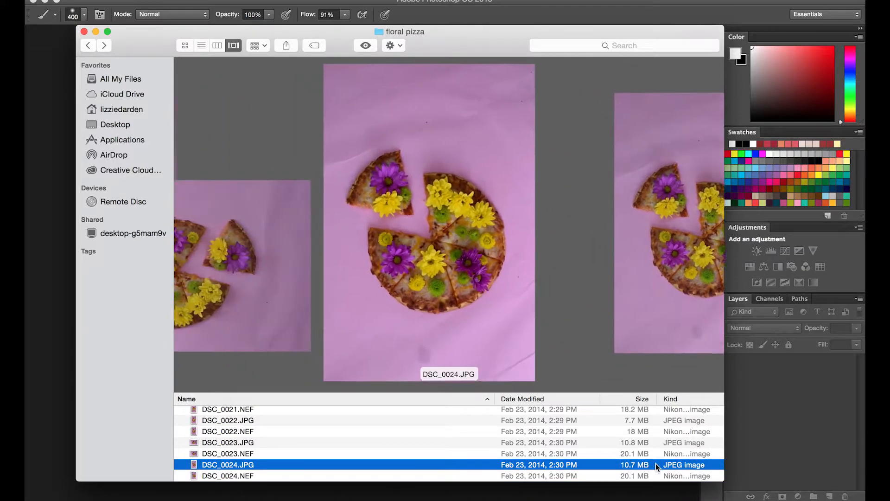
click(653, 478)
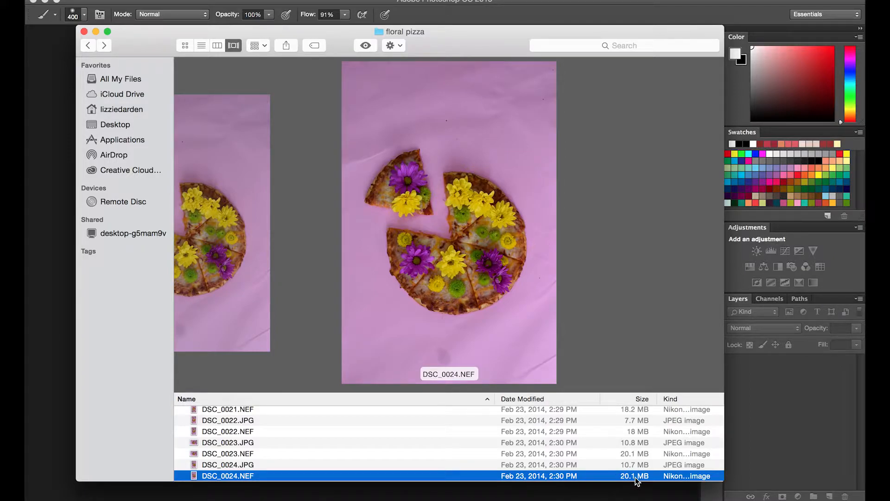
double_click(614, 475)
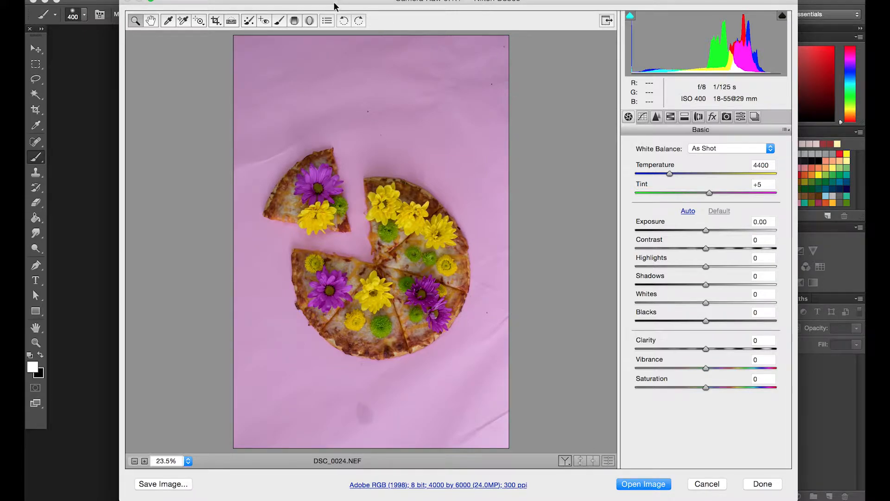
drag(336, 6, 298, 5)
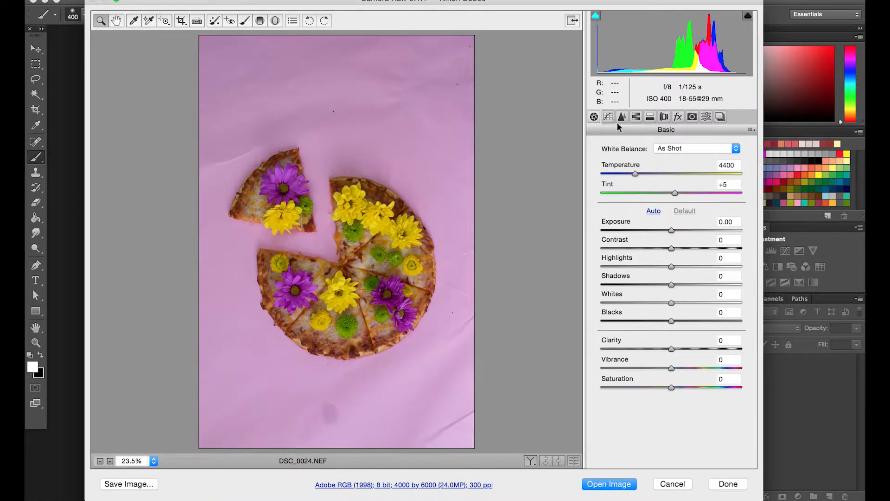
Enable lens profile corrections with the Nikon lens profile and rotate the photo 90° clockwise.
click(665, 116)
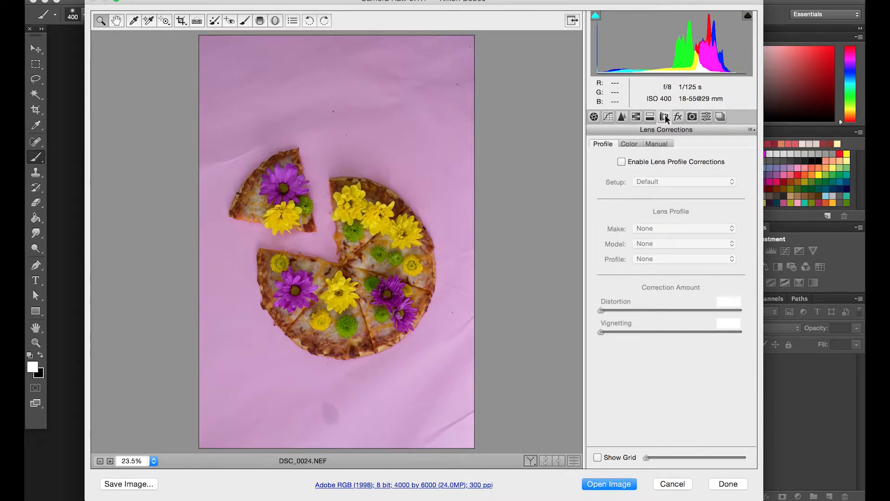
click(621, 162)
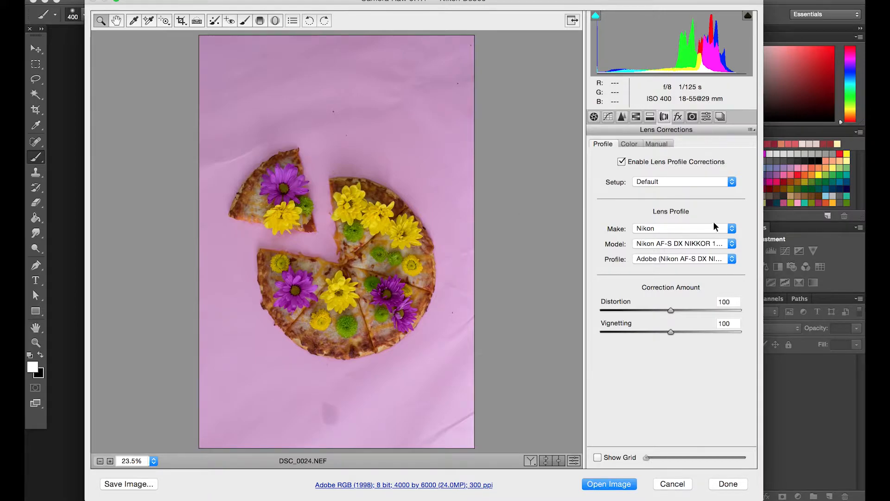
click(732, 229)
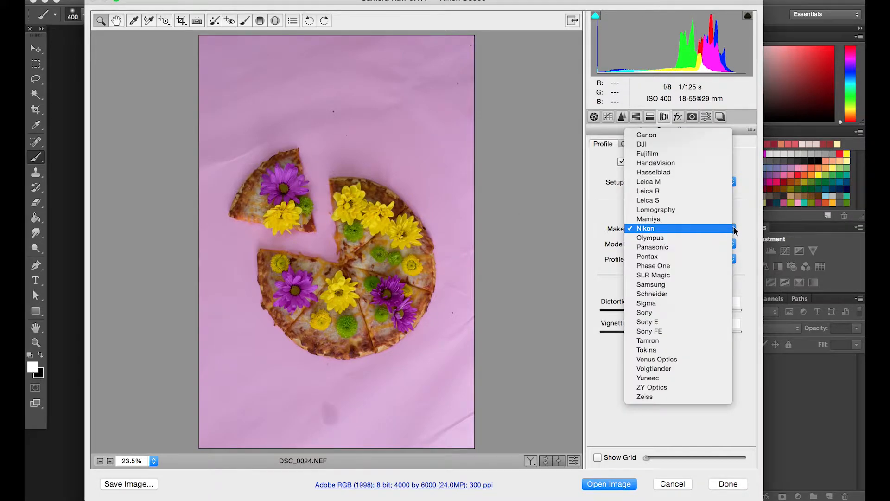
click(732, 228)
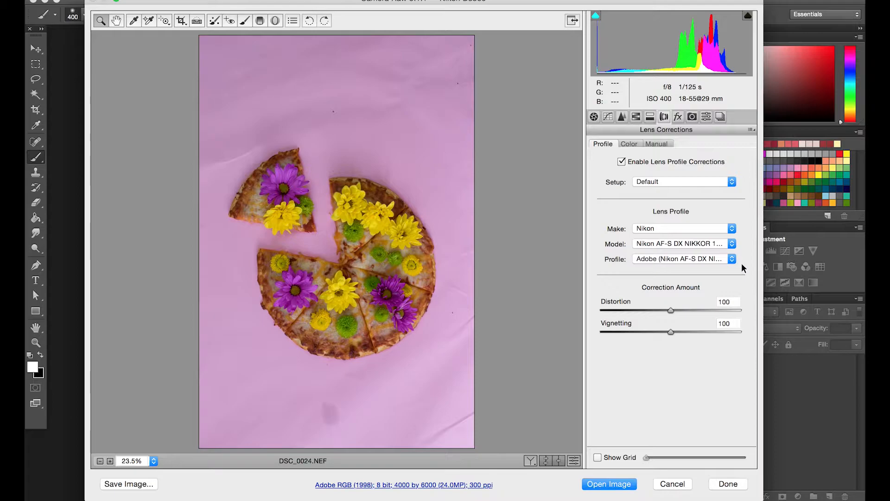
click(732, 259)
click(747, 241)
click(325, 21)
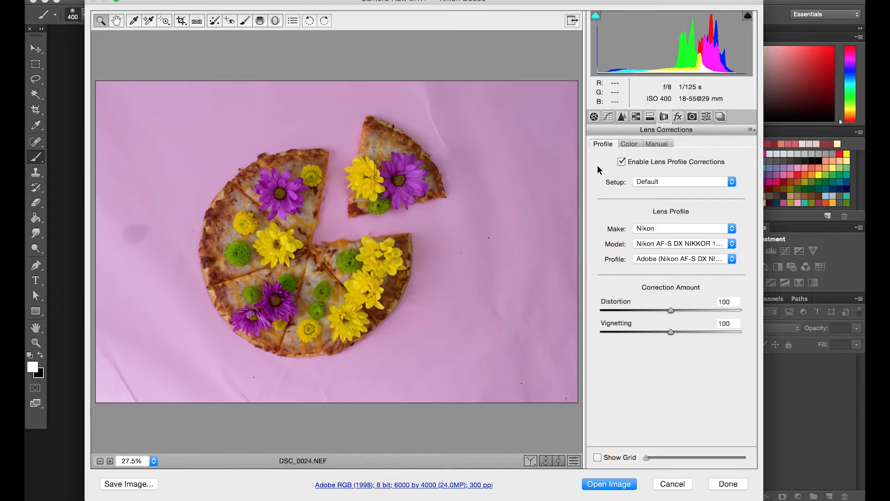
Reduce noise while inspecting the pizza crust at 100%, setting Luminance to 33 and Luminance Detail to 53.
click(623, 118)
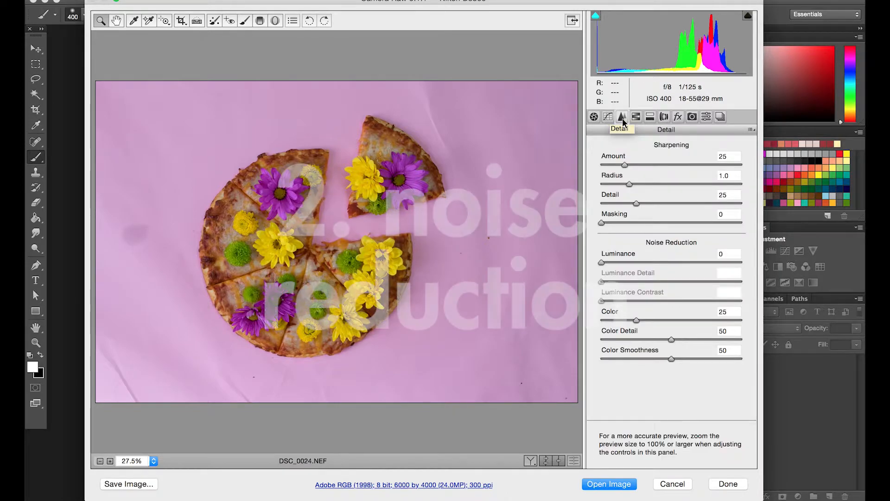
click(288, 248)
click(288, 248)
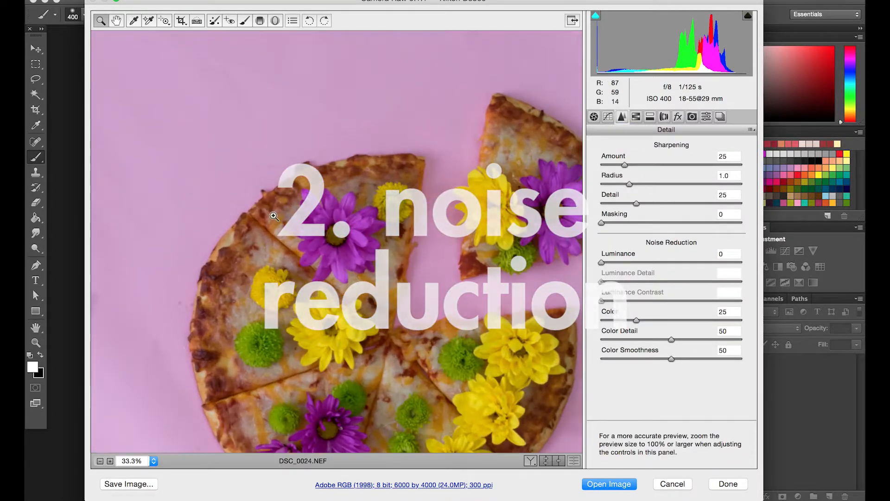
click(288, 248)
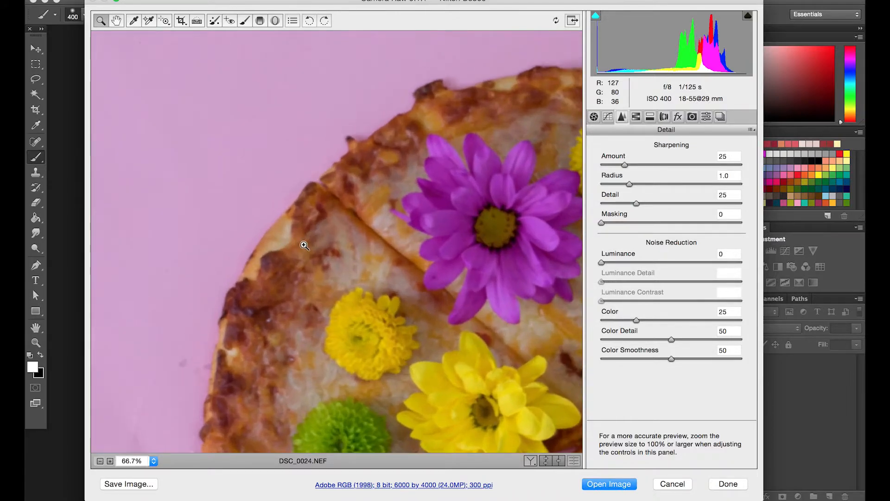
scroll(359, 327, down, 2)
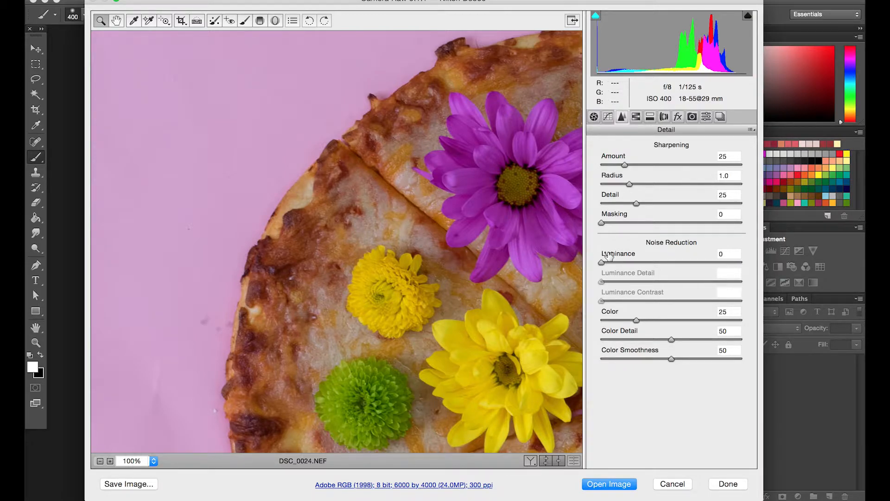
drag(611, 262, 636, 262)
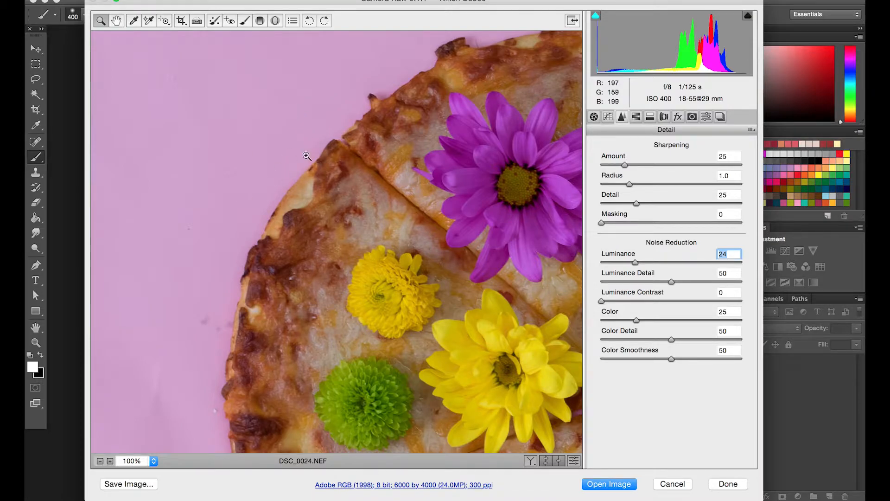
drag(635, 262, 676, 282)
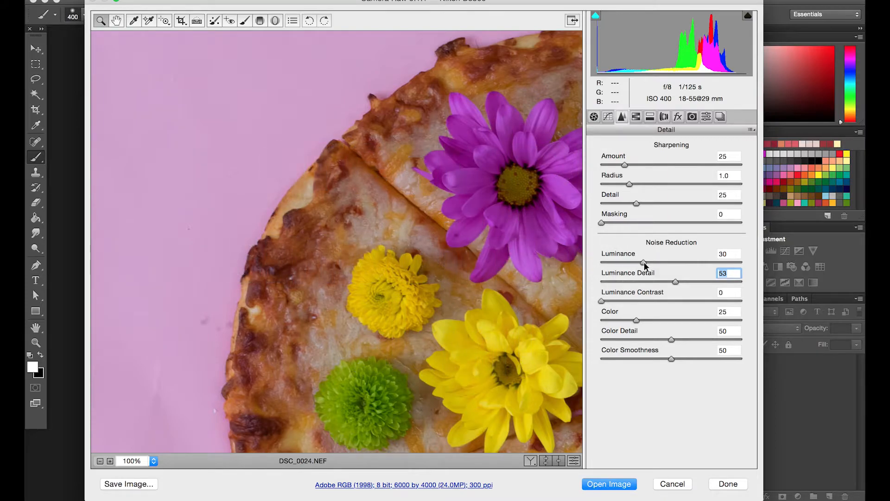
drag(644, 262, 647, 263)
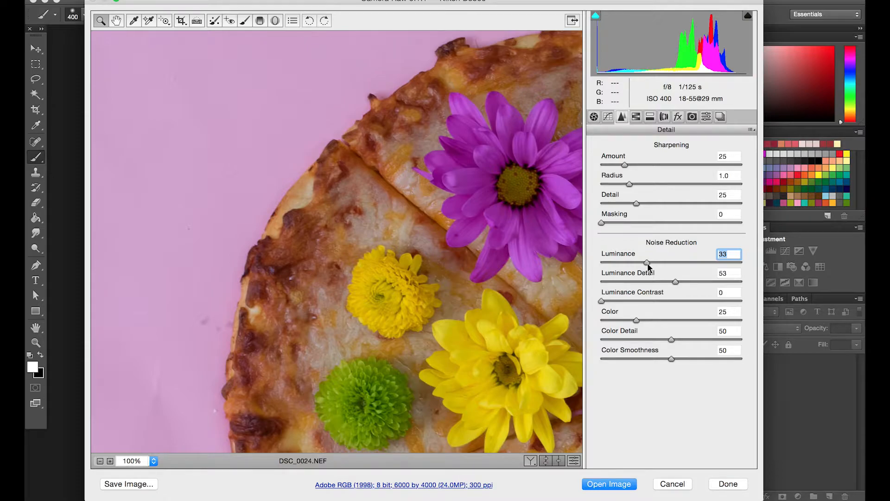
Warm the photo's white balance by setting Temperature to 5600 in the basic adjustments.
click(595, 118)
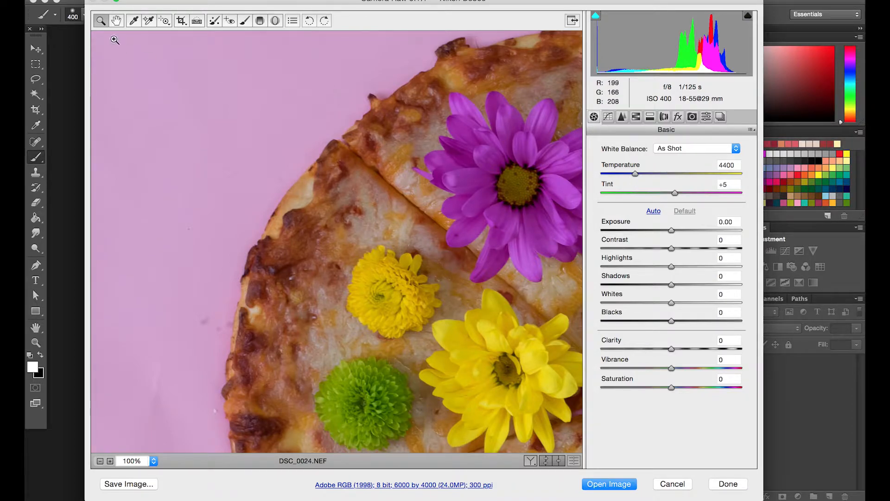
click(100, 461)
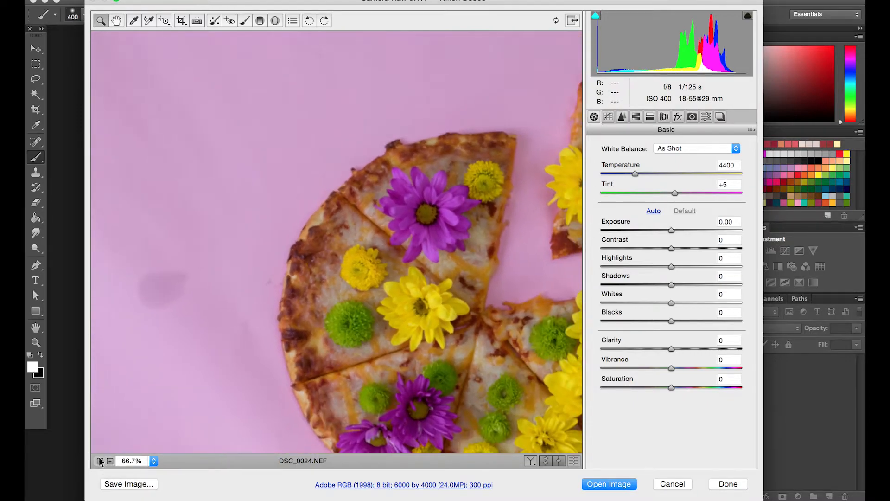
click(99, 461)
click(100, 461)
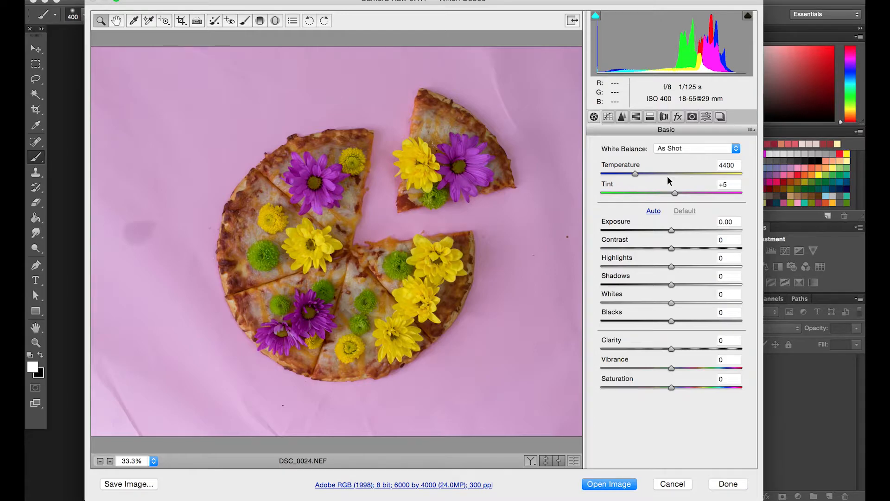
drag(665, 173, 653, 178)
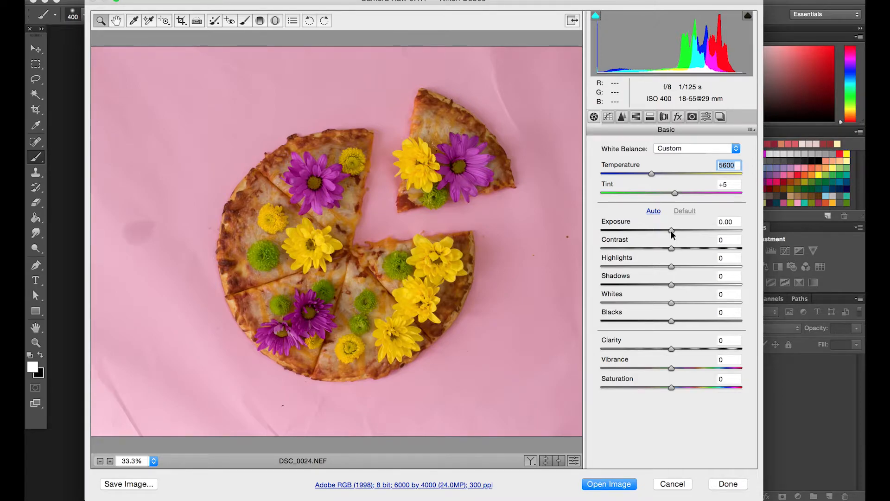
Brighten the photo with Exposure at +0.40 and raise Contrast to +3.
mouse_move(672, 232)
mouse_down()
mouse_move(729, 234)
mouse_move(632, 232)
mouse_move(678, 232)
mouse_up()
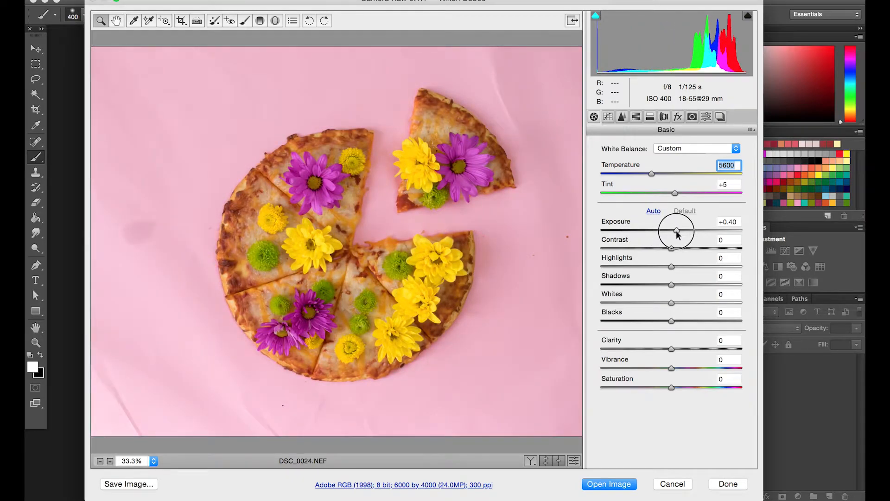
click(678, 231)
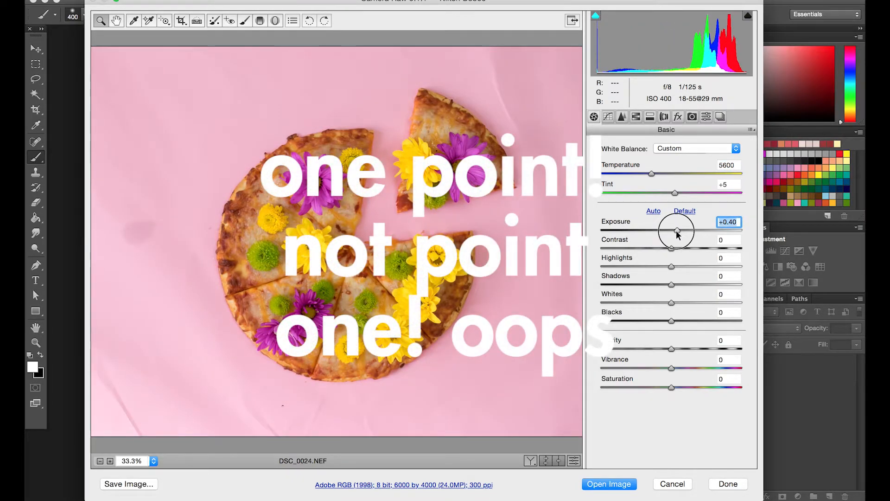
drag(677, 231, 677, 232)
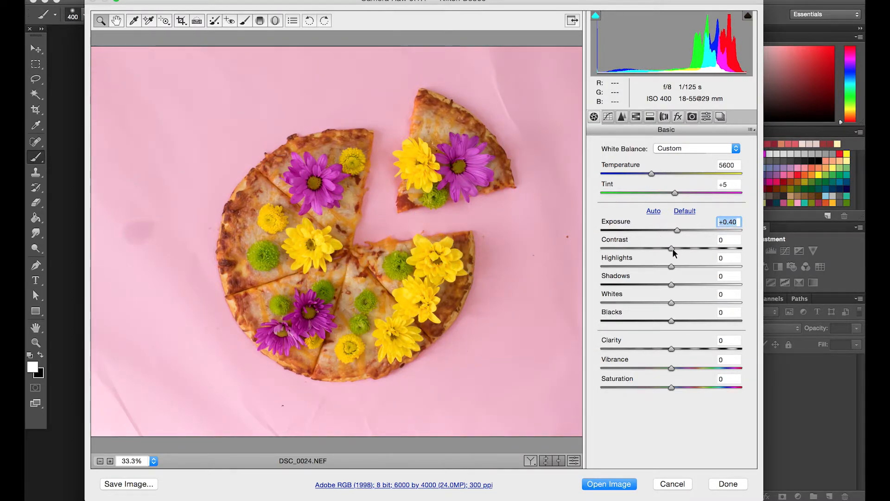
drag(673, 249, 675, 252)
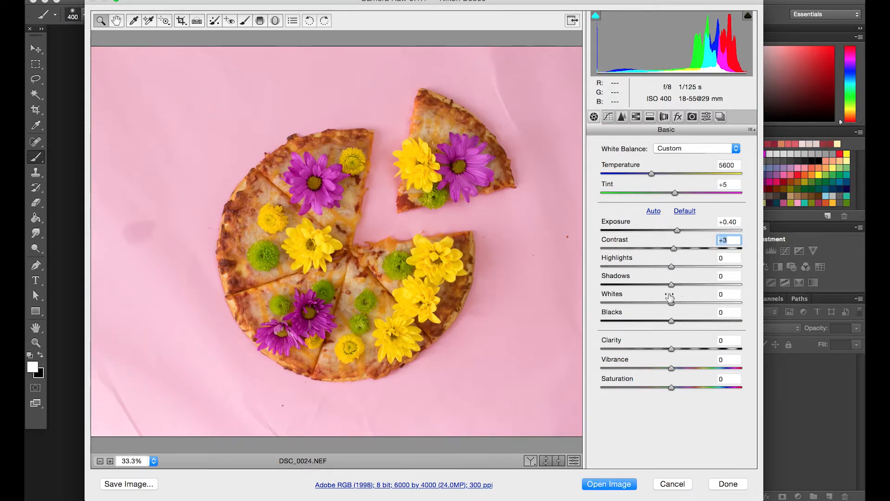
Raise Highlights to +68 and, after trying different shadow strengths, set Shadows to +65.
click(672, 266)
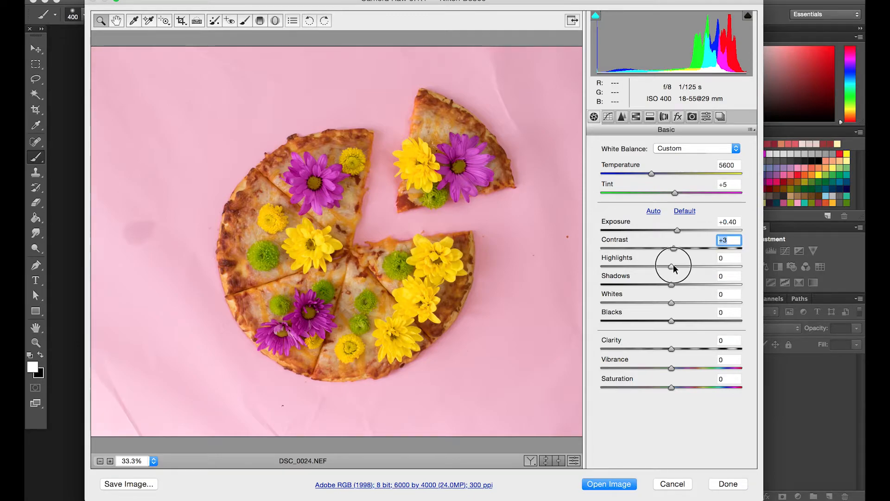
drag(674, 267, 720, 267)
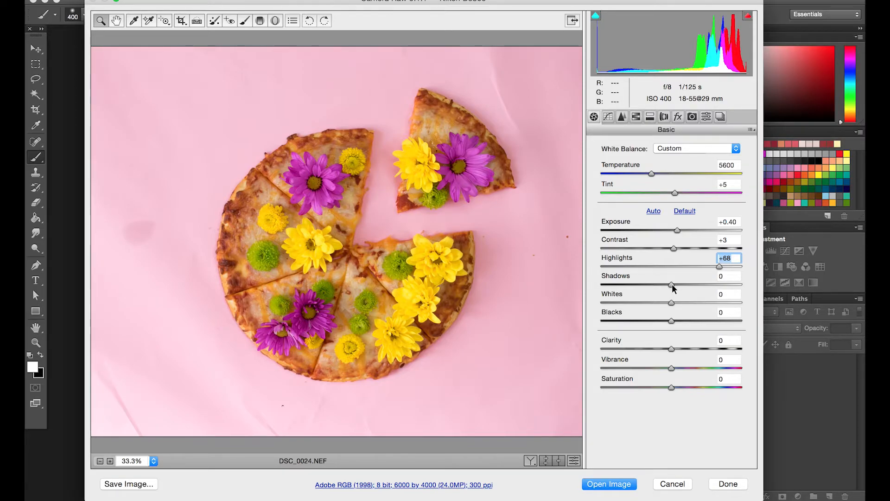
drag(672, 284, 706, 284)
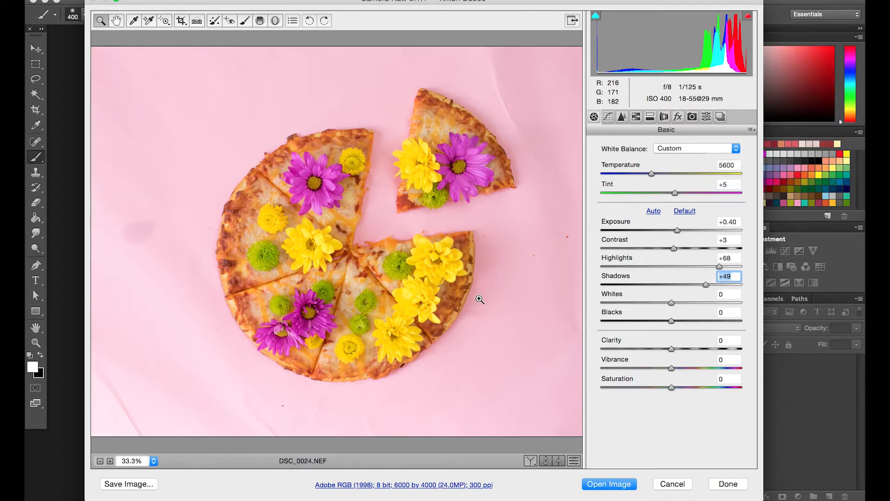
drag(705, 284, 680, 284)
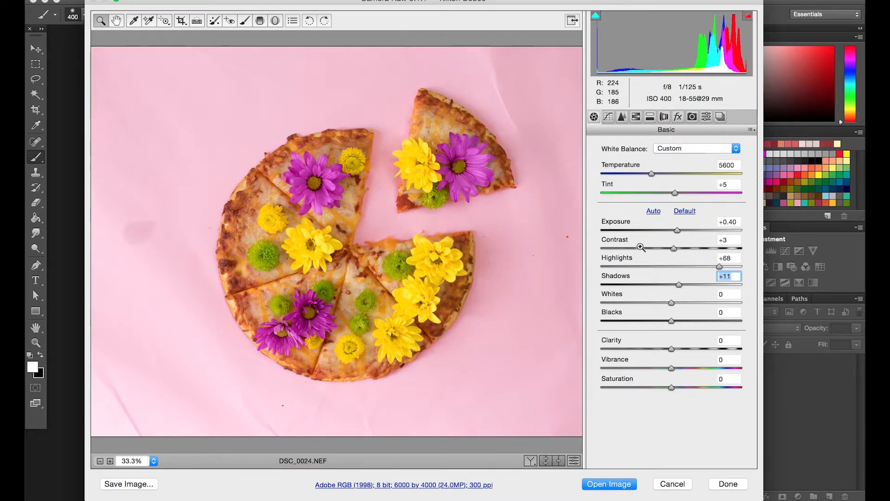
click(679, 284)
drag(679, 284, 717, 285)
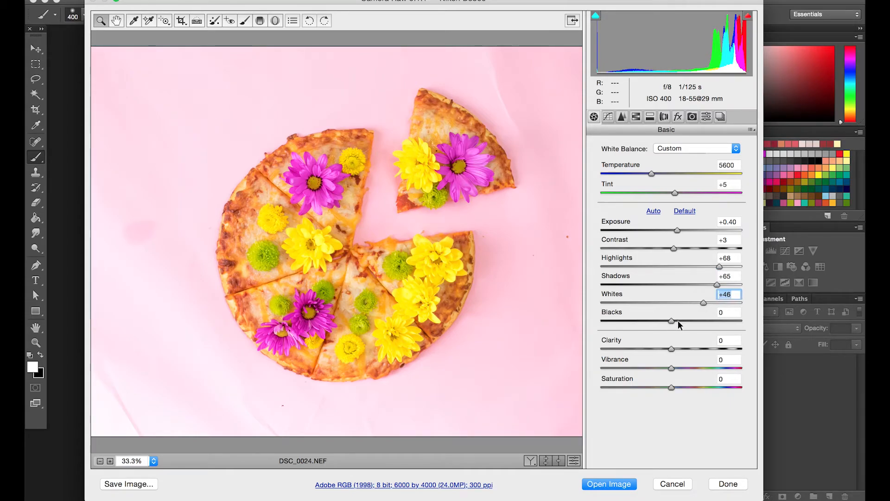
Set Blacks to +35 and fine-tune Whites to +43.
drag(673, 321, 696, 321)
drag(704, 303, 700, 304)
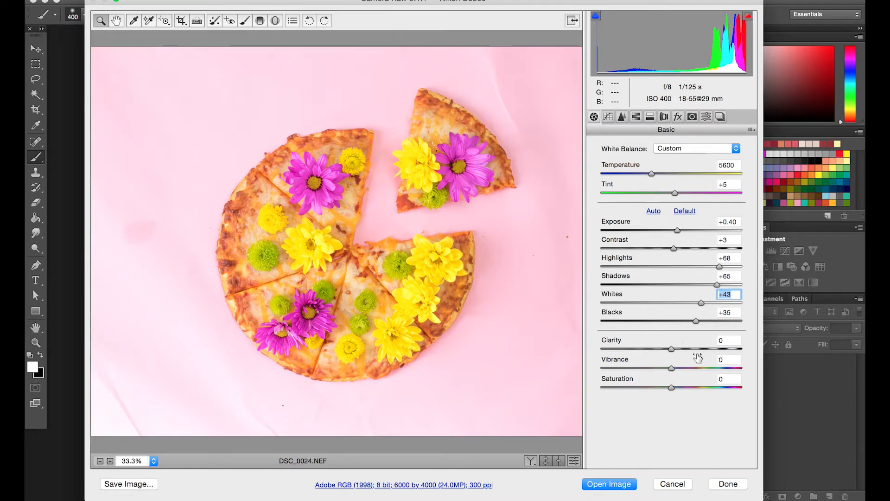
Set Clarity to +3 and Vibrance to +15, then open the developed photo for editing in Photoshop.
mouse_move(672, 351)
mouse_down()
mouse_move(724, 353)
mouse_move(673, 349)
mouse_up()
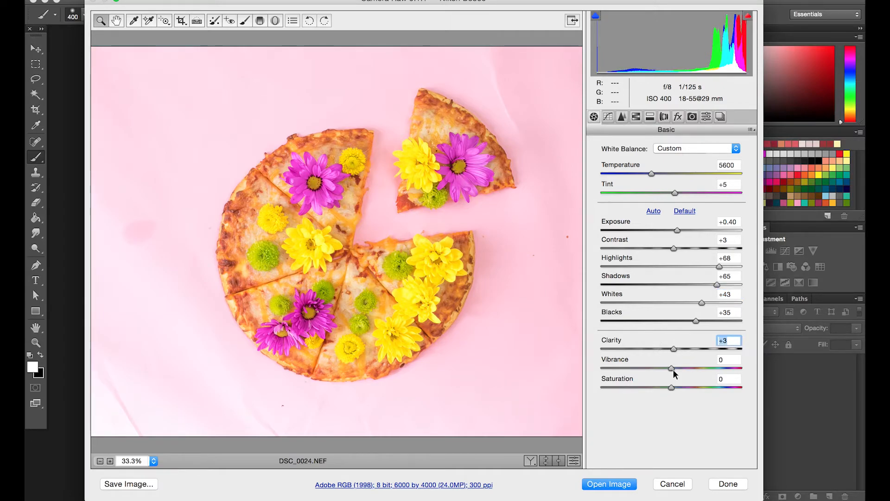
drag(673, 369, 683, 368)
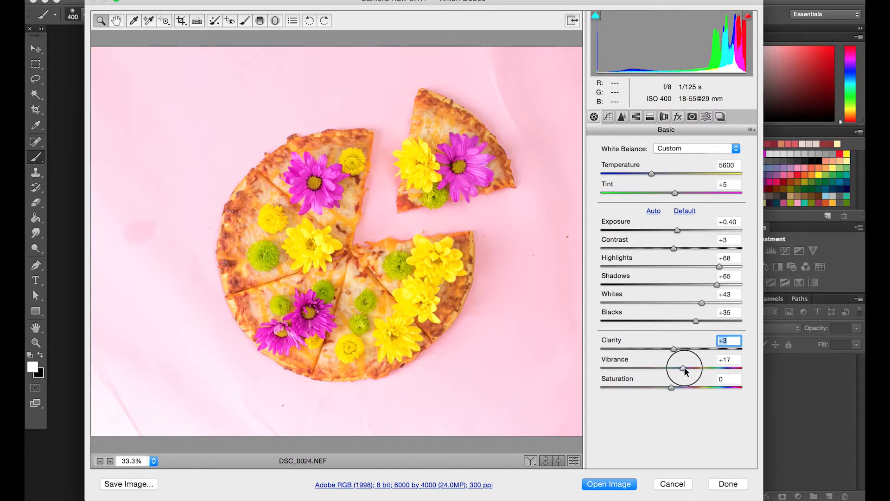
drag(684, 368, 682, 368)
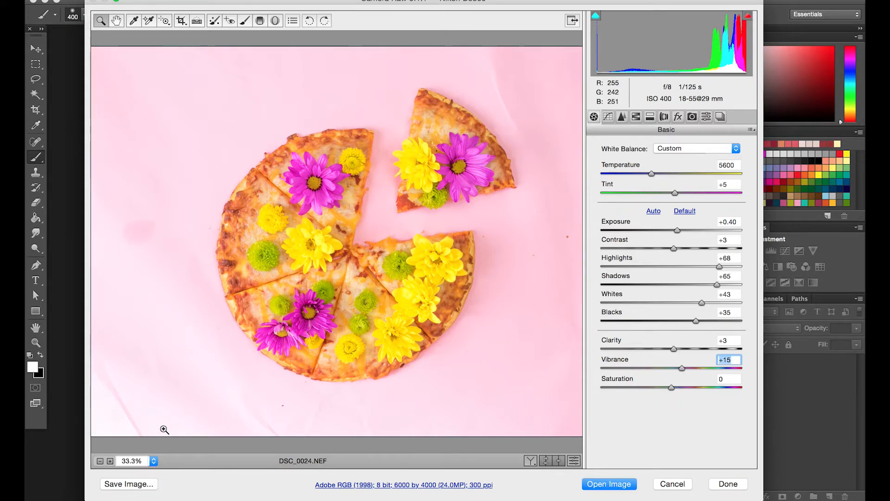
click(613, 485)
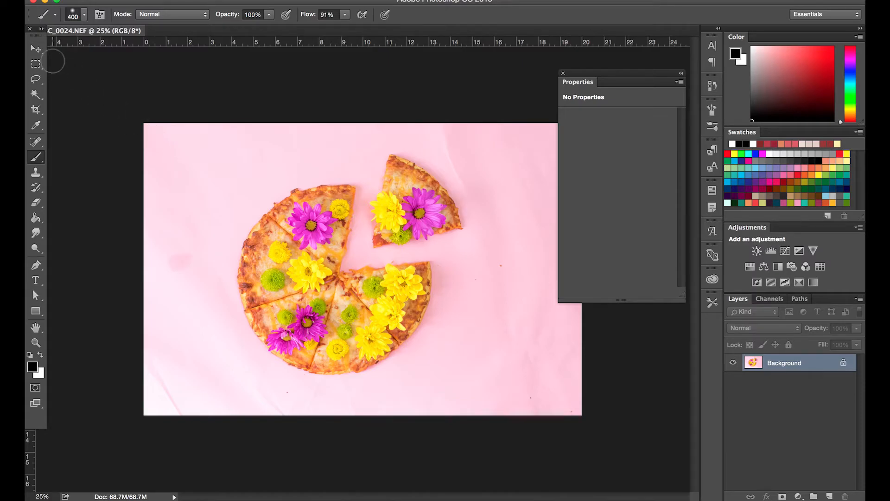
Crop the photo to a 1:1 square with the whole pizza and its separated slice inside the frame.
click(37, 110)
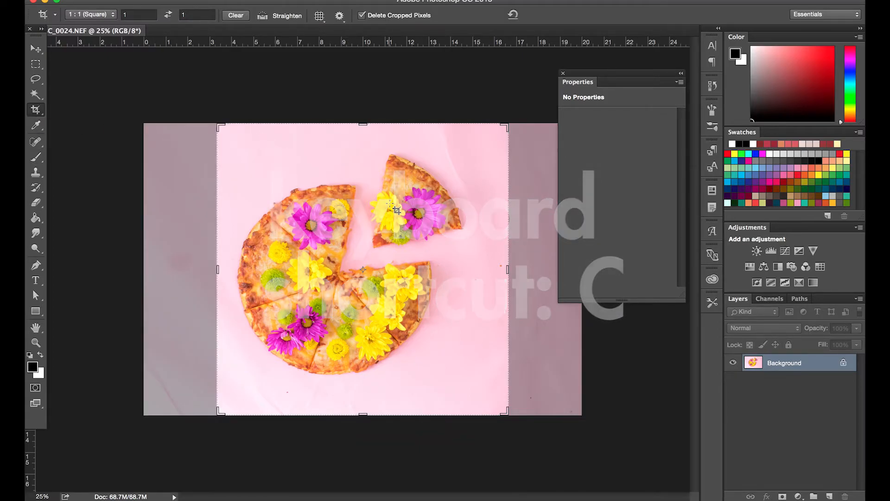
click(421, 211)
drag(401, 218, 425, 216)
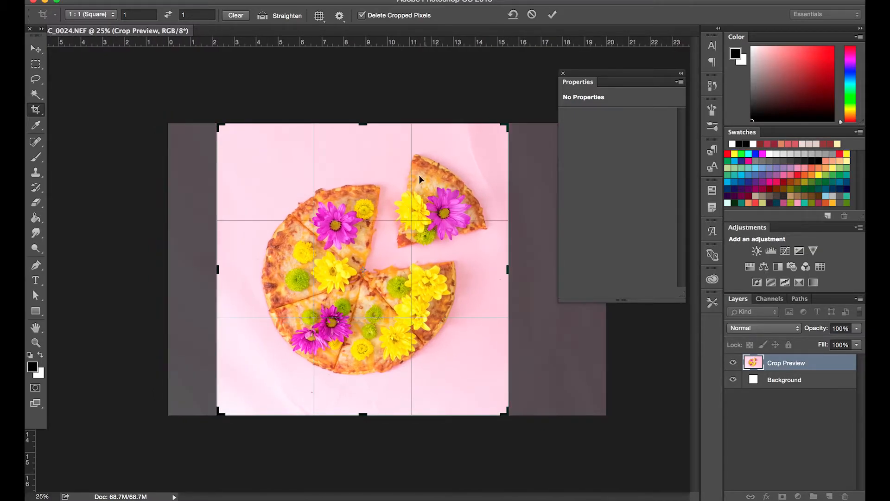
click(113, 15)
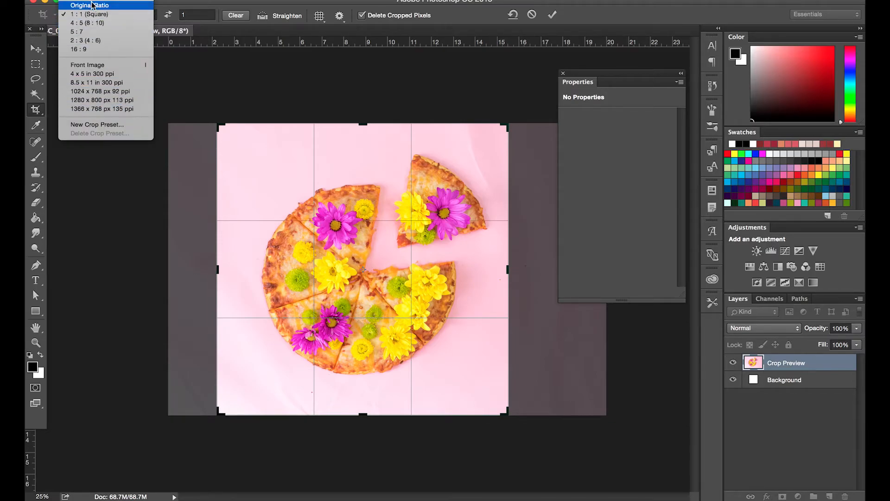
click(112, 22)
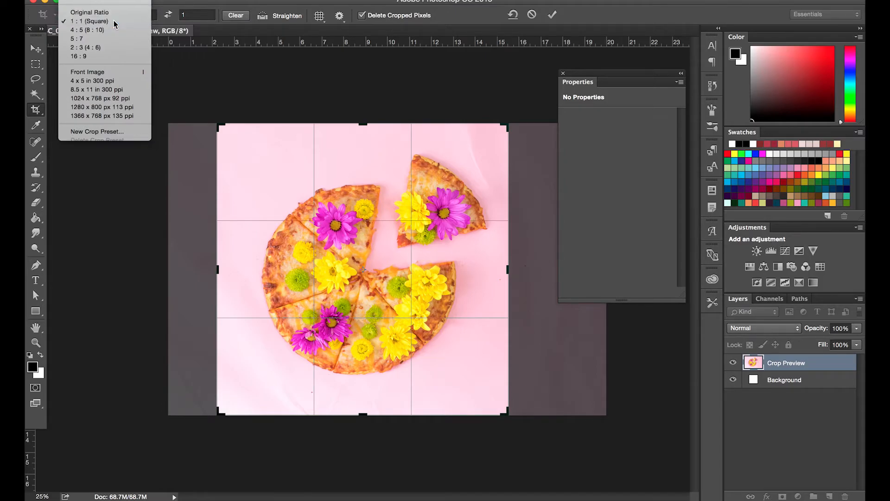
drag(395, 278, 396, 277)
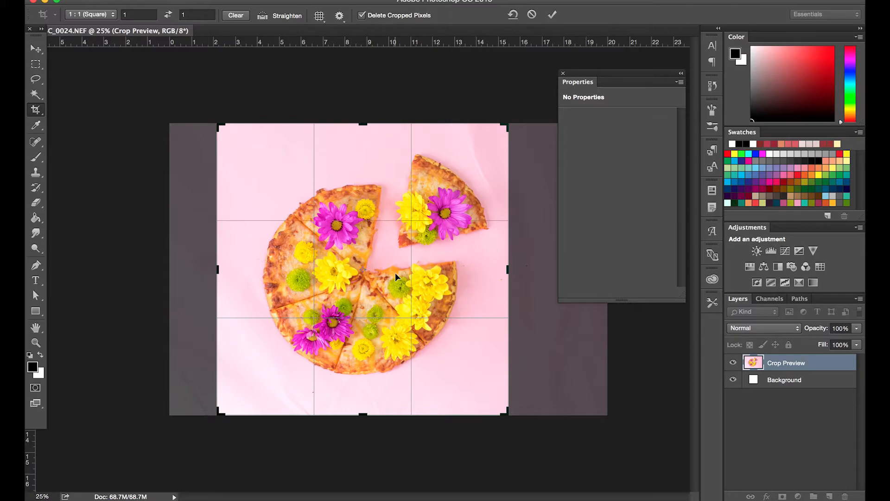
key(Return)
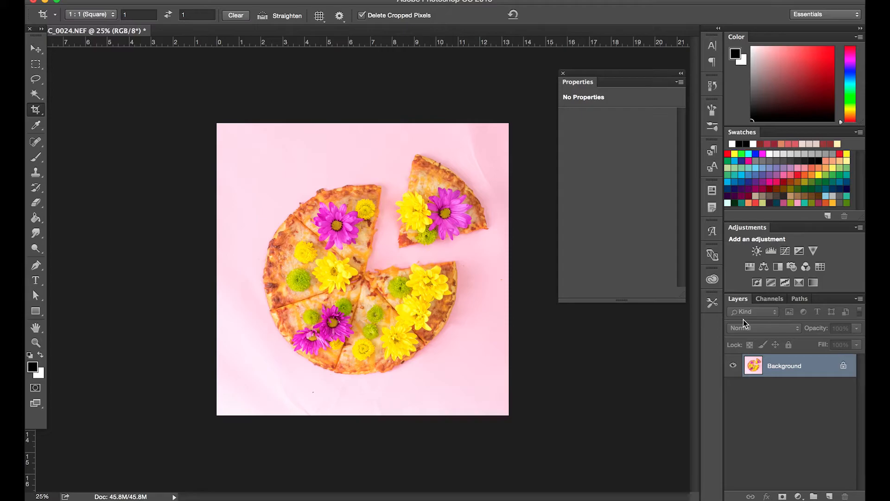
Start a Perspective Warp and lay out one grid plane slightly larger than the whole square image.
click(187, 0)
mouse_move(158, 0)
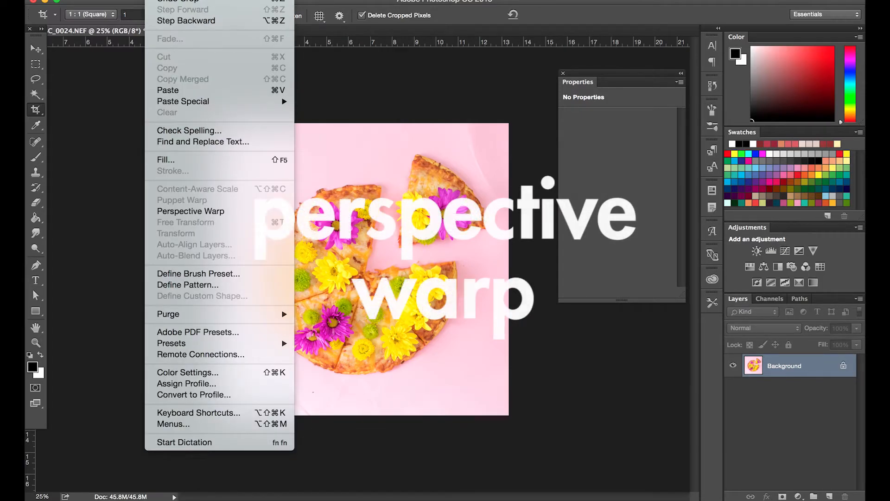
click(179, 211)
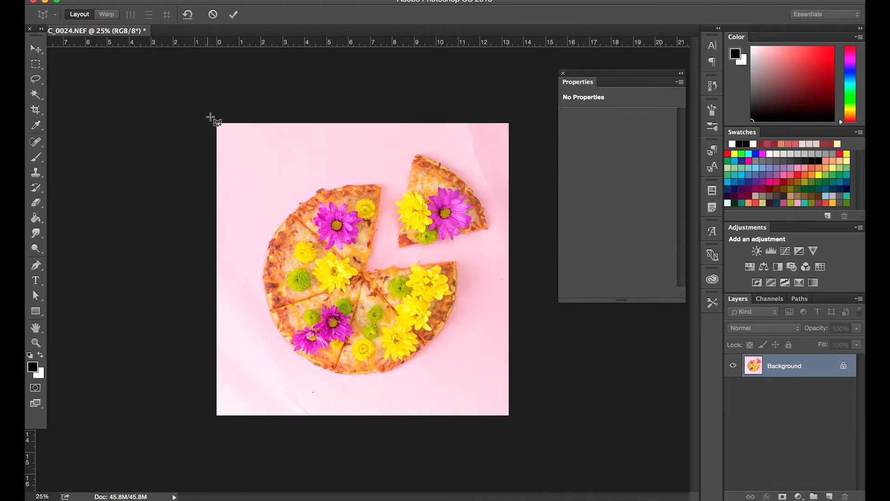
drag(213, 115, 512, 420)
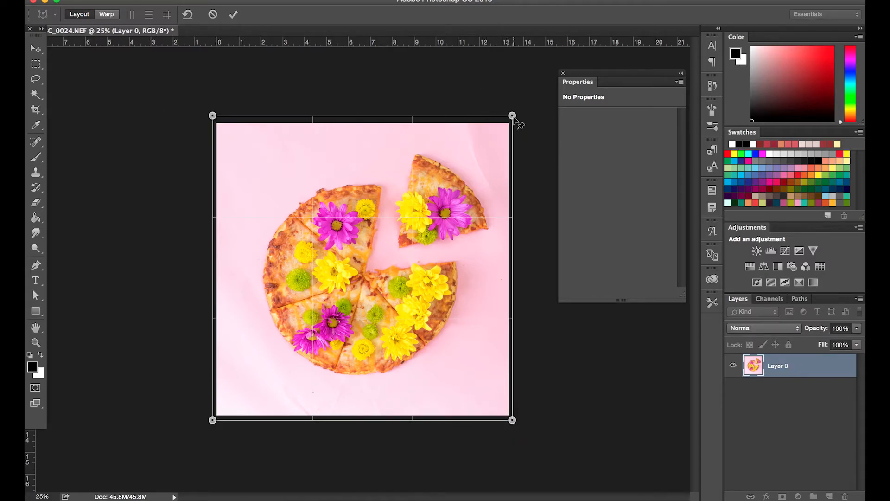
click(212, 116)
drag(211, 116, 213, 117)
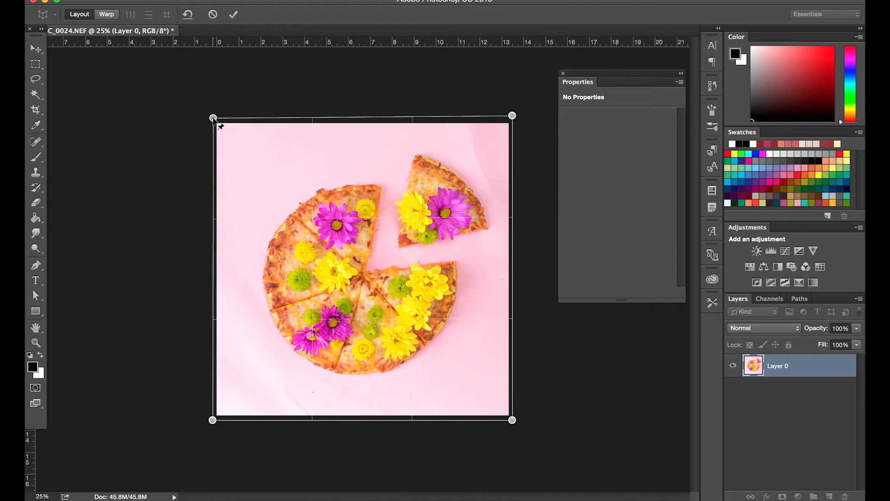
Warp the image by pulling both lower corners of the perspective grid slightly outward, and apply it.
click(104, 16)
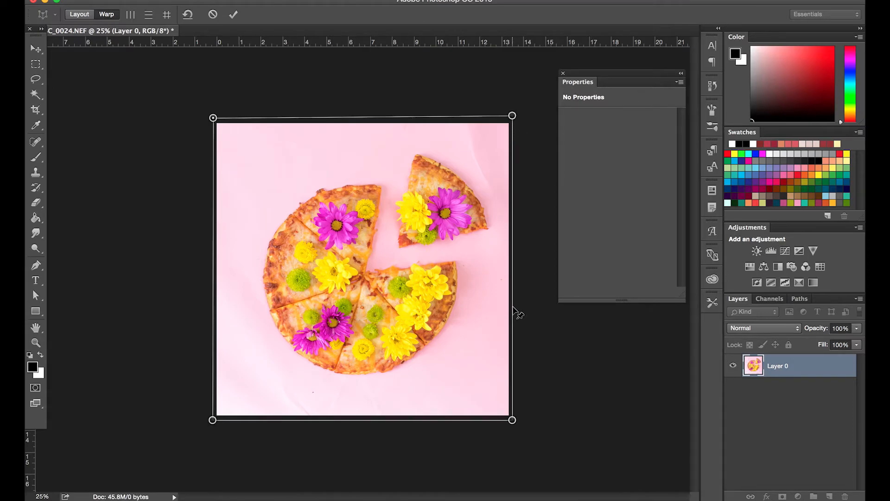
drag(513, 421, 515, 423)
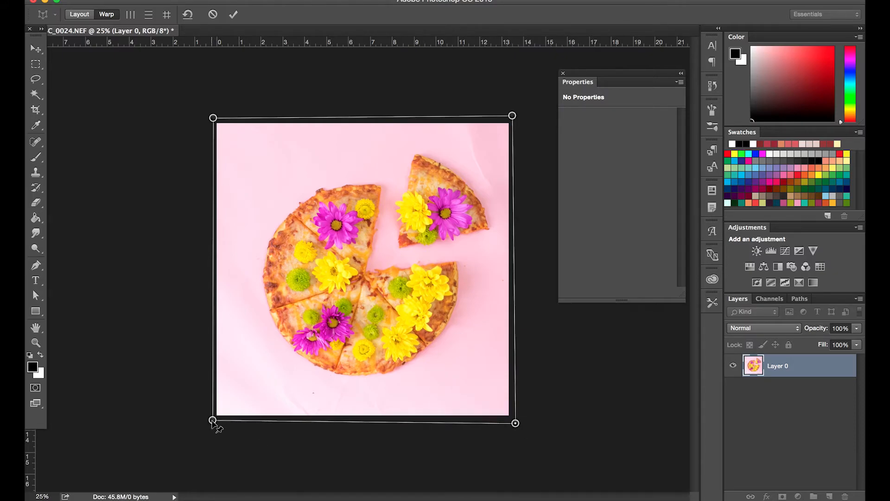
drag(213, 420, 210, 421)
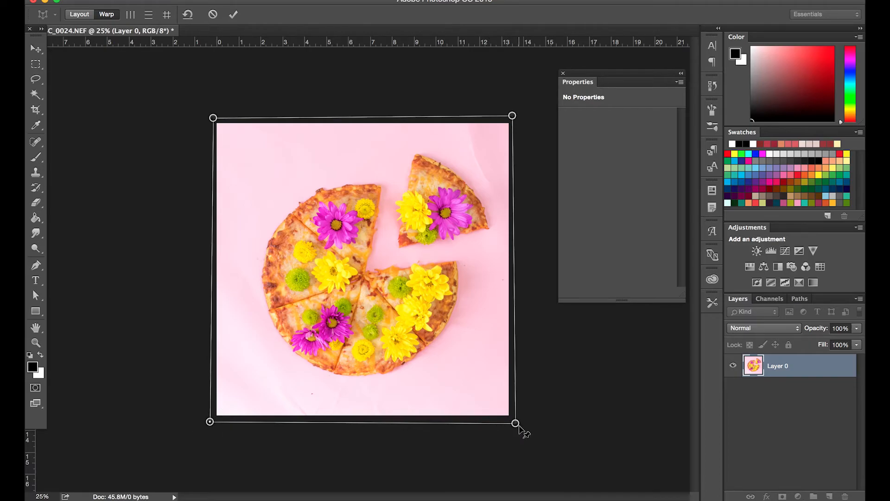
drag(516, 424, 519, 427)
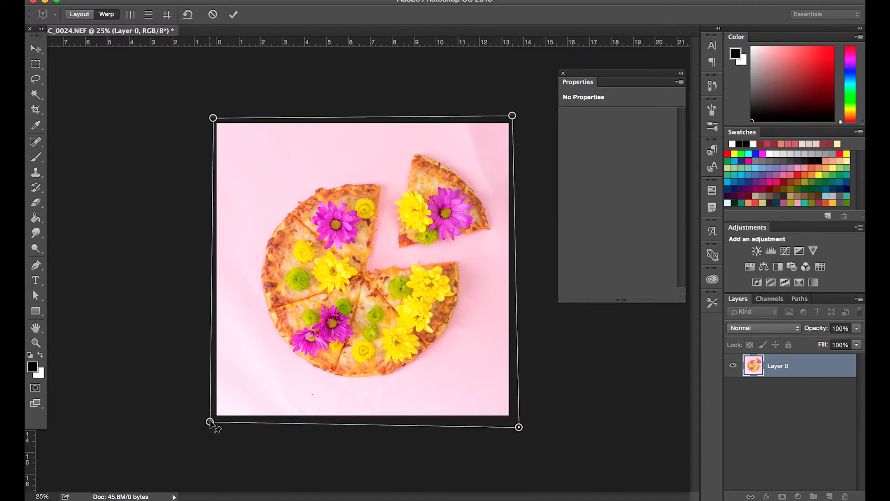
key(Return)
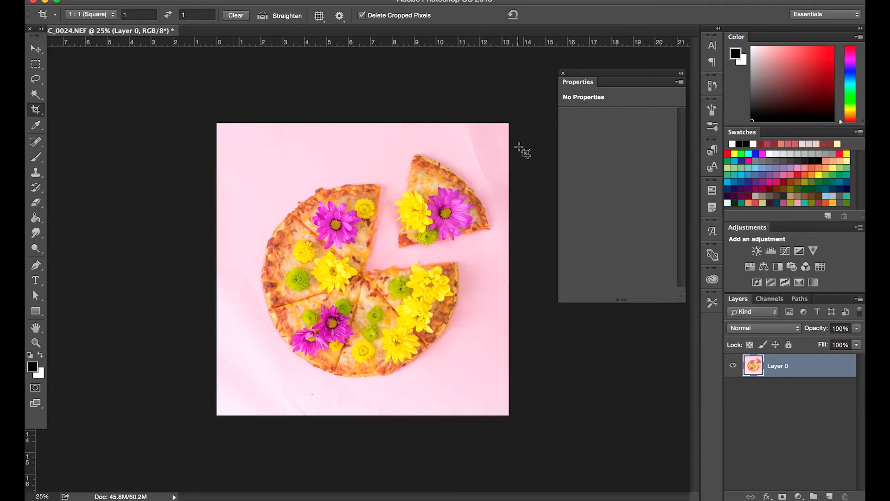
Select the pink background around the pizza with the Magic Wand at tolerance 32.
click(35, 48)
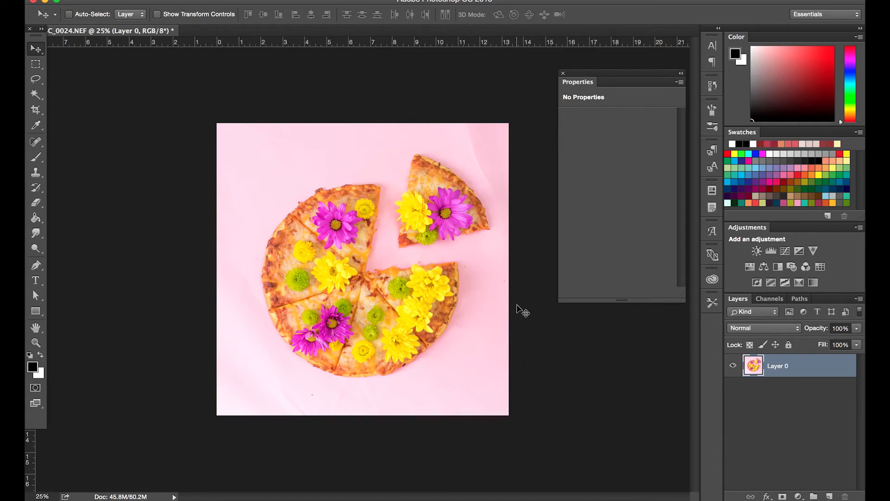
key(w)
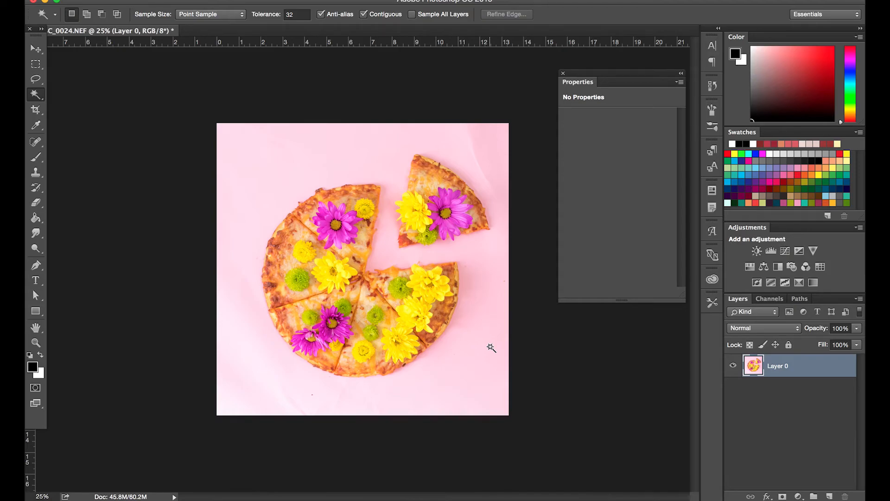
click(462, 351)
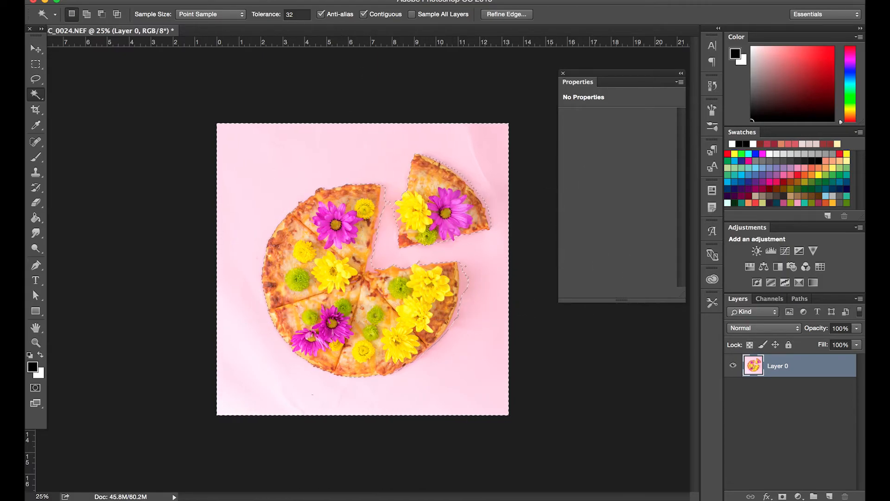
Refine the background selection's edge with Smooth at 17 and add a layer mask to Layer 0.
click(279, 1)
click(294, 133)
drag(592, 240, 600, 245)
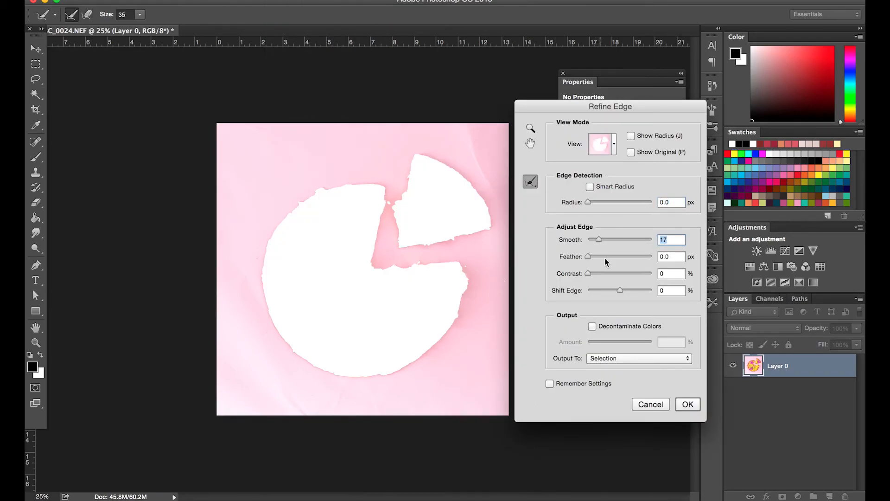
click(687, 405)
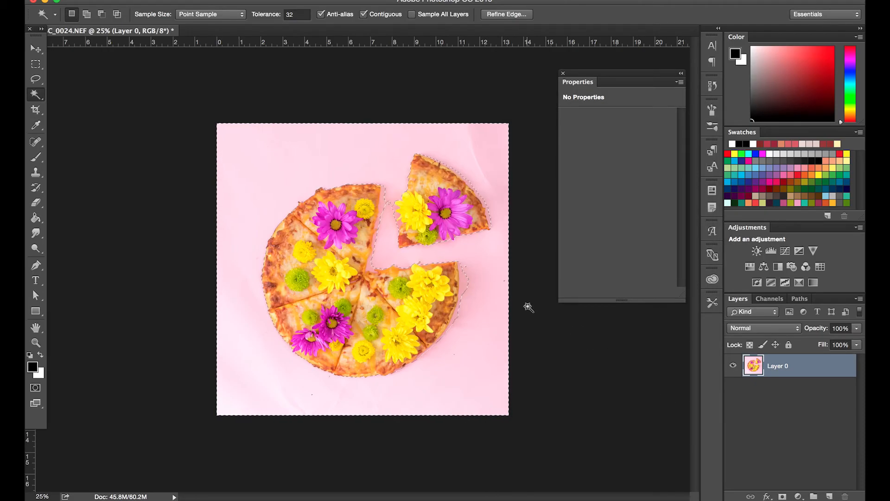
click(783, 497)
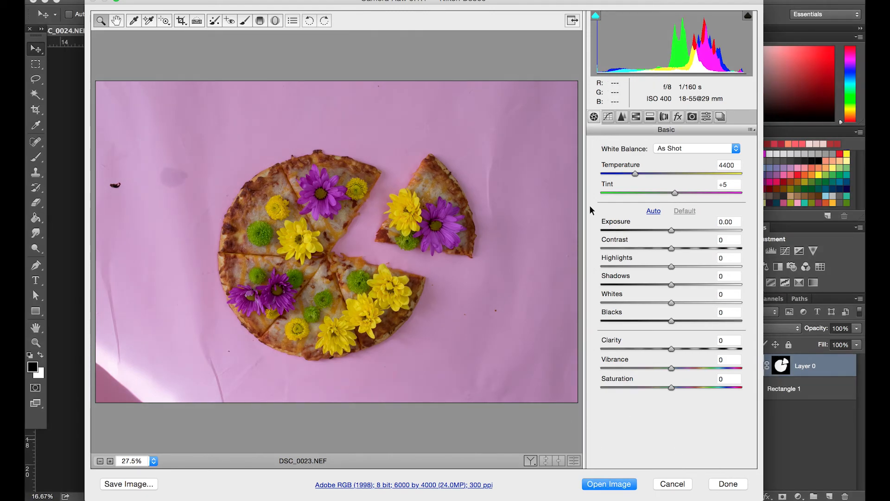
Cancel the Camera Raw import of DSC_0023.NEF and return to the masked pizza document.
click(673, 484)
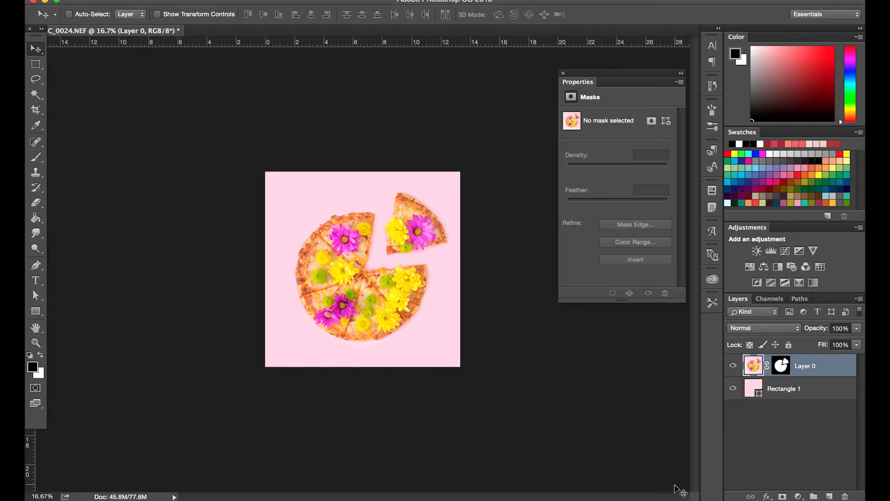